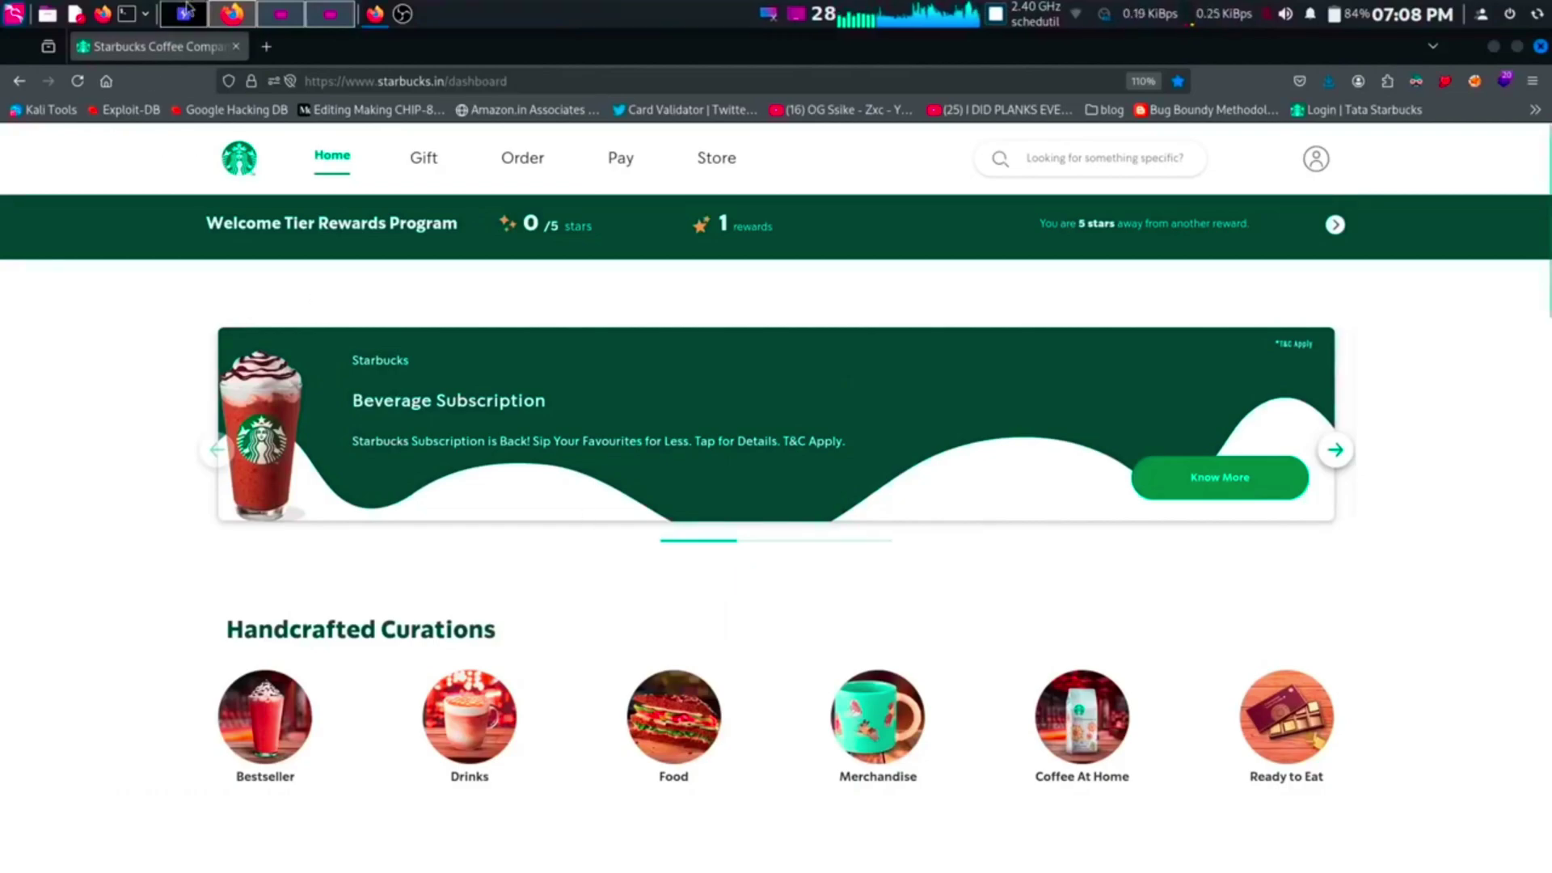
# Switch from the Firefox Starbucks dashboard to the Burp Suite Repeater window
pyautogui.click(188, 12)
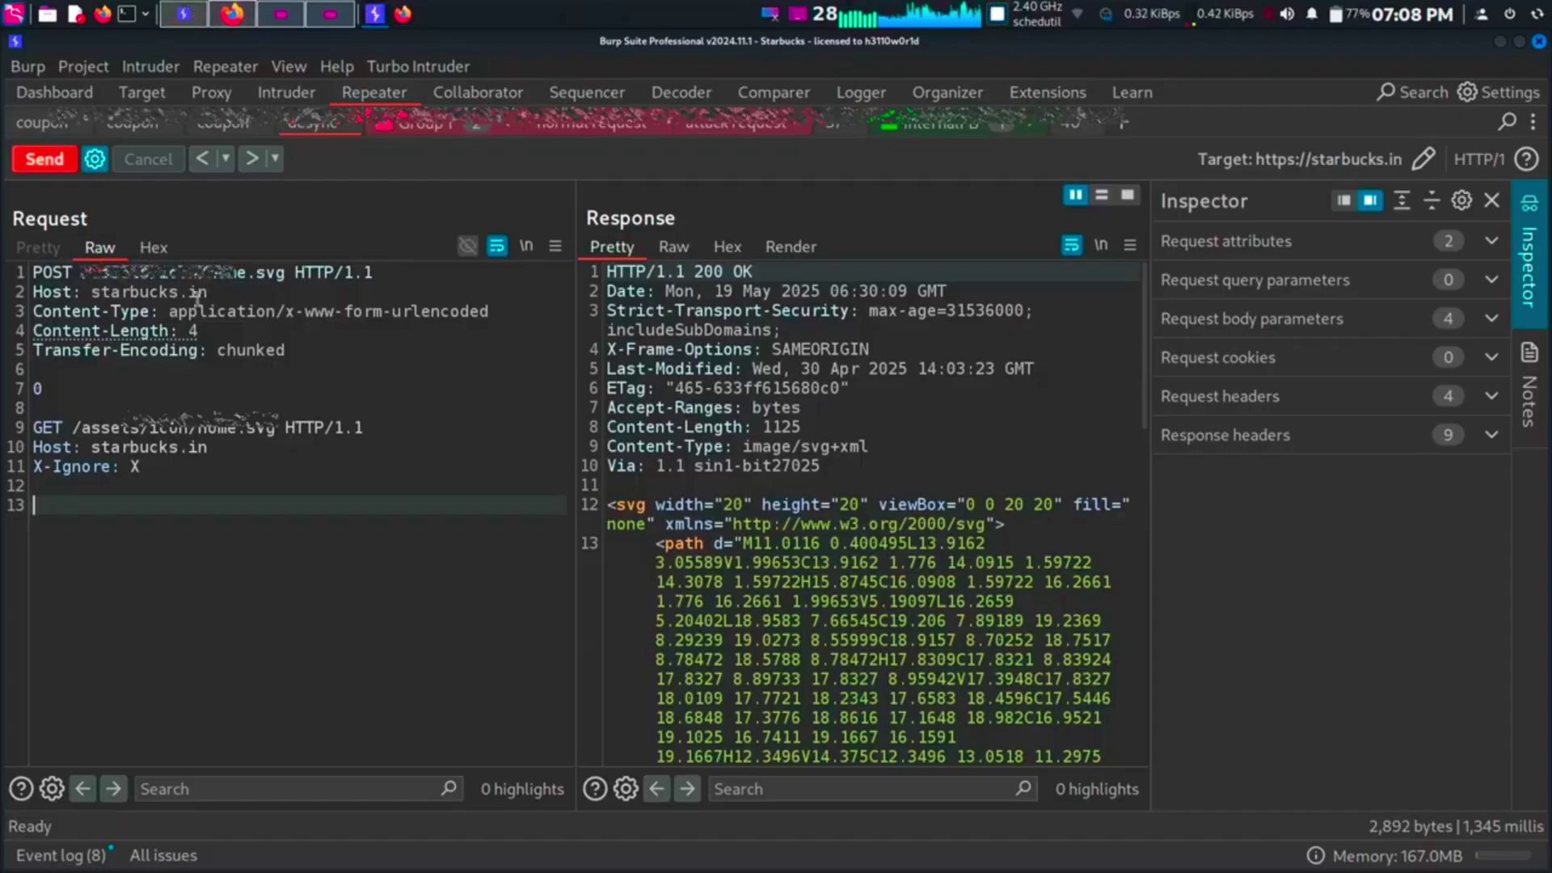
# Resend the chunked POST with the smuggled icon GET to starbucks.in
pyautogui.moveTo(217, 297); pyautogui.dragTo(82, 294)
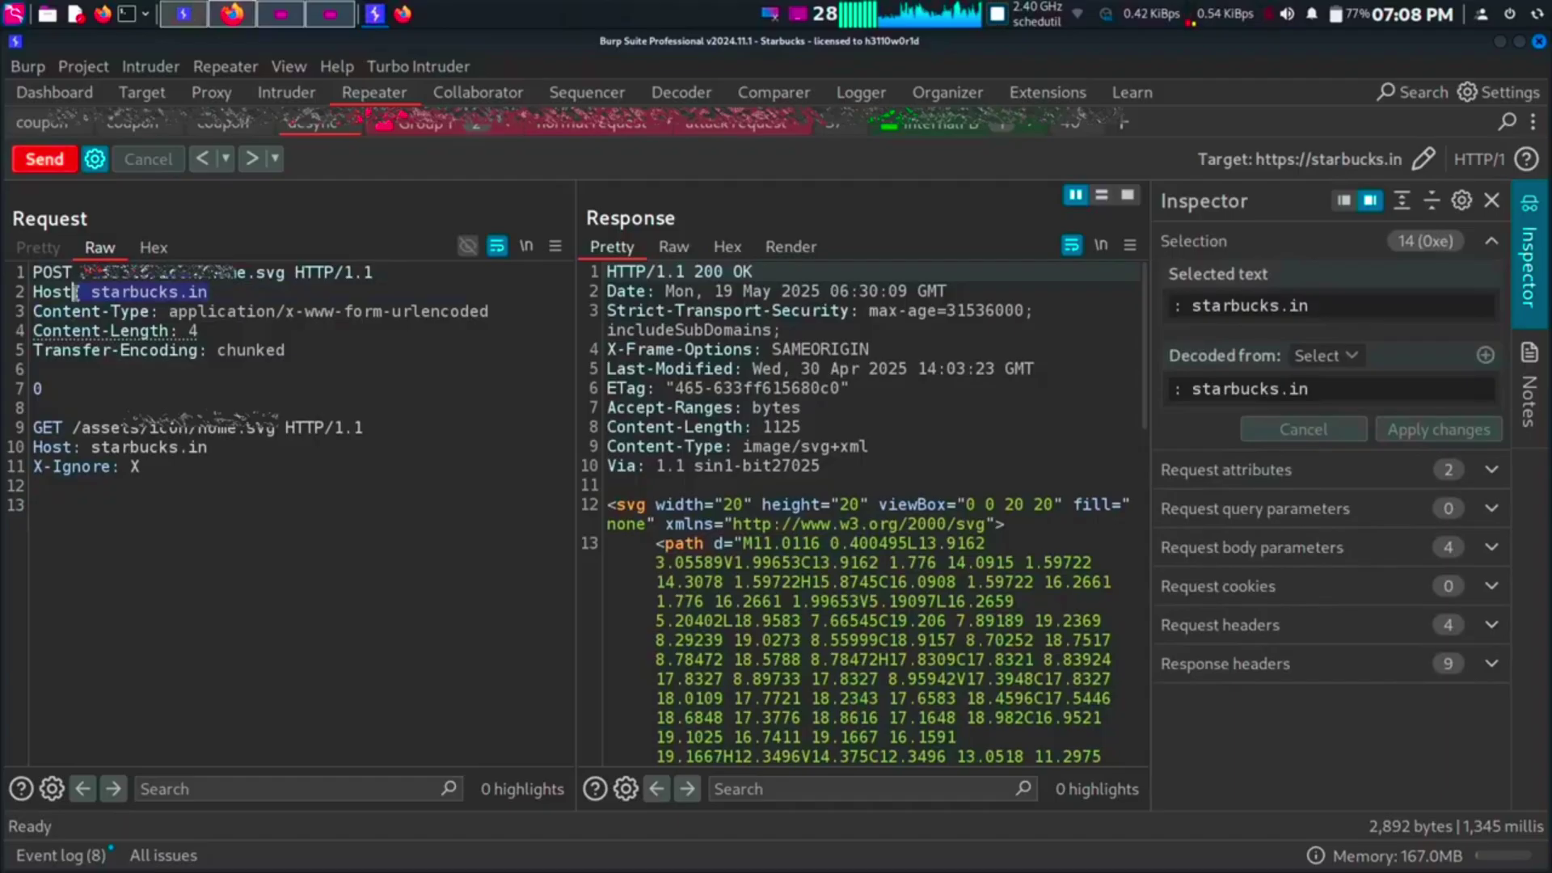
pyautogui.click(287, 350)
pyautogui.hotkey('ctrl', 'space')
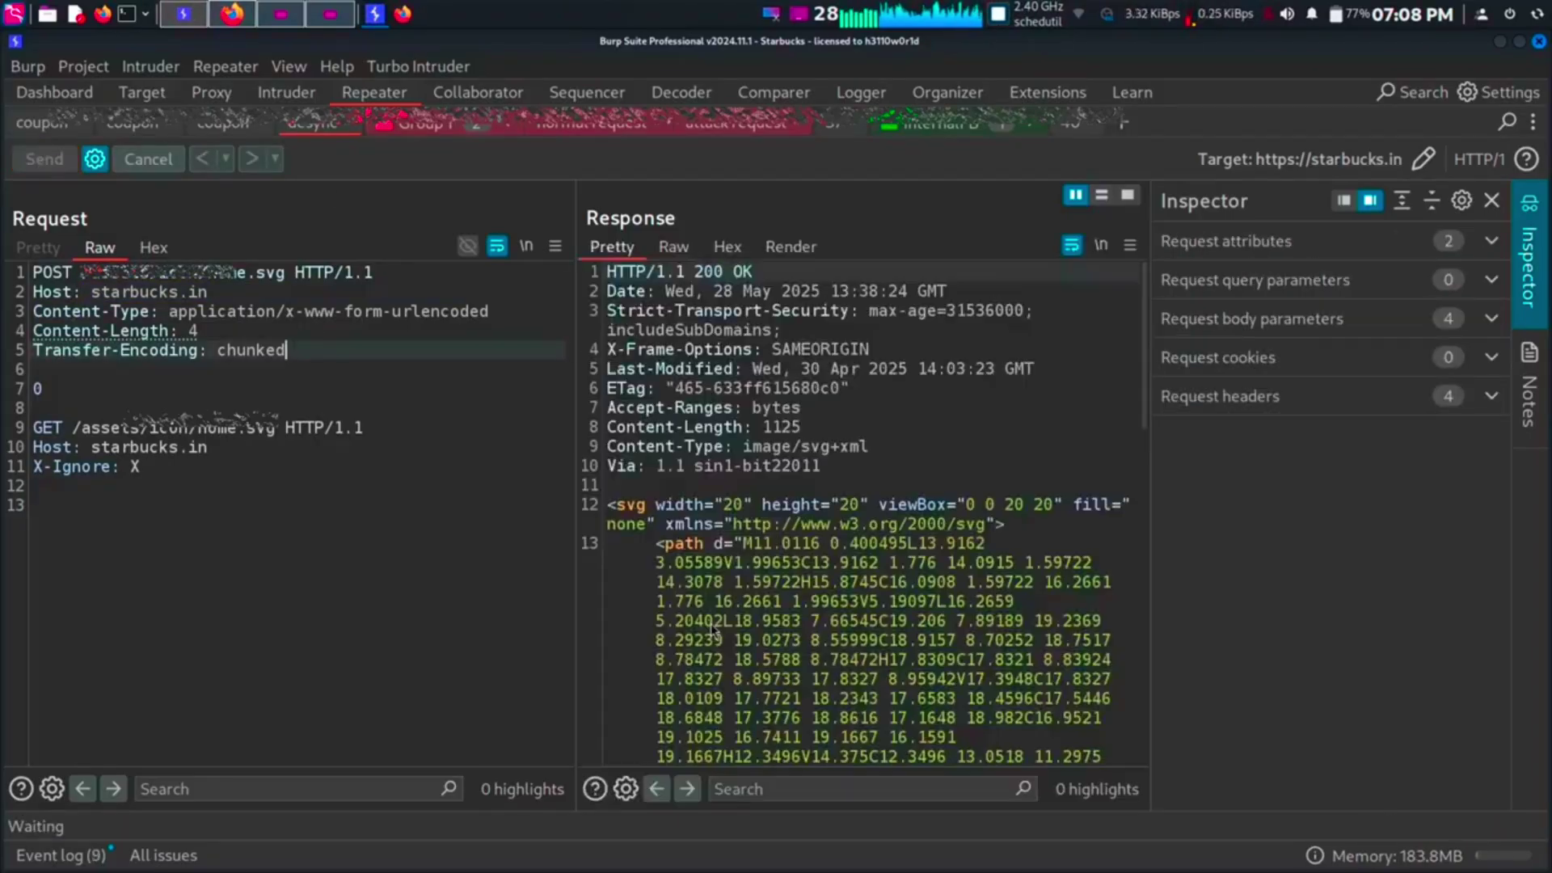
# Inspect the two back-to-back 200 OK SVG replies in the Response pane
pyautogui.moveTo(782, 272); pyautogui.dragTo(655, 272)
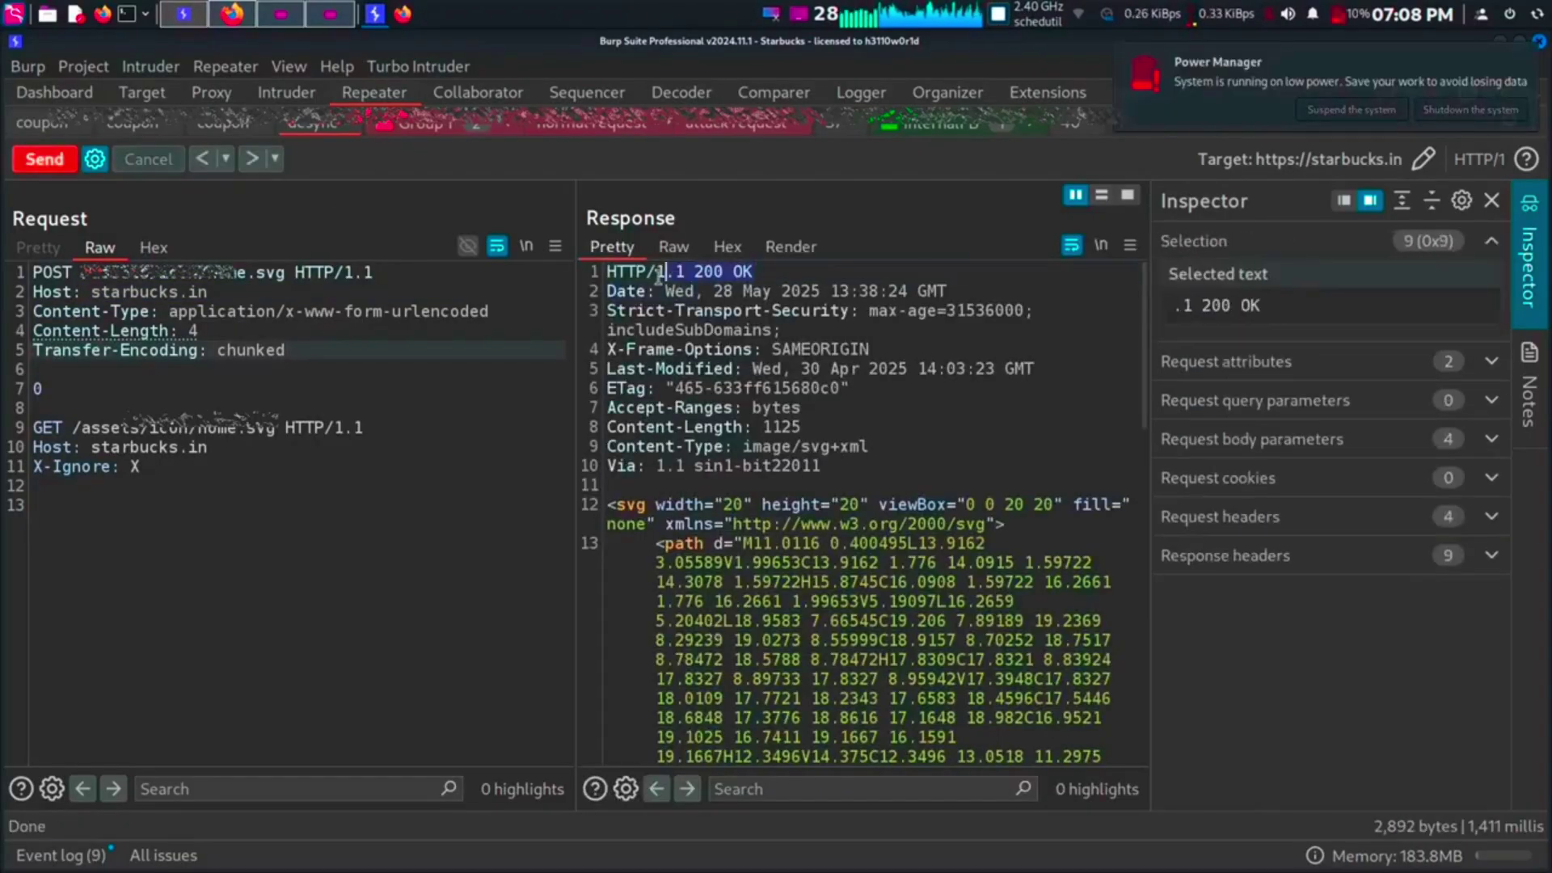
pyautogui.click(655, 272)
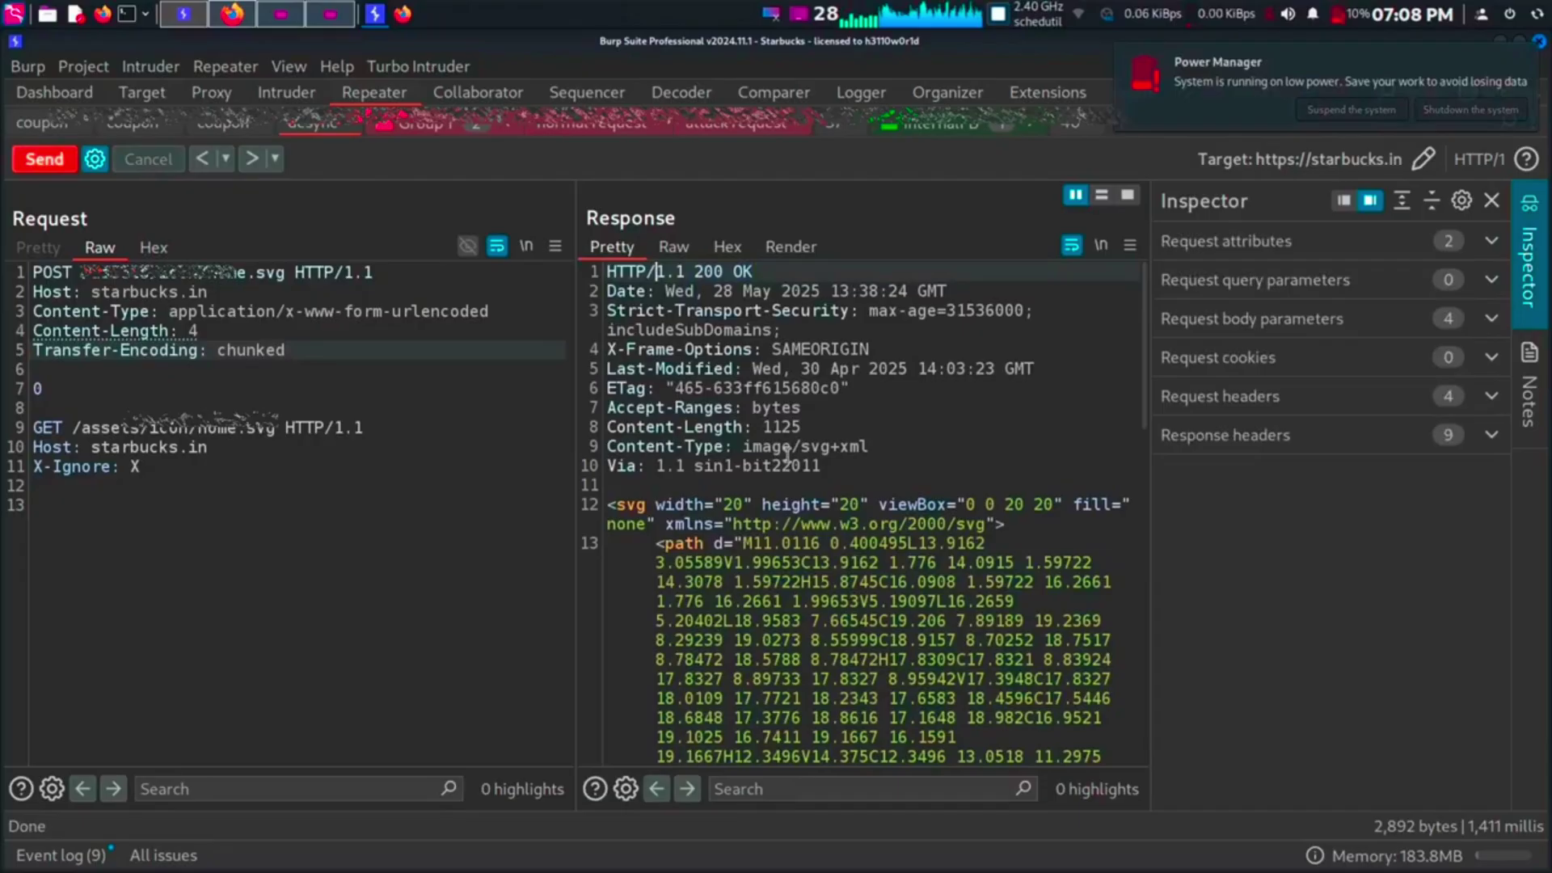
pyautogui.scroll(-15, 886, 686)
pyautogui.scroll(1, 886, 685)
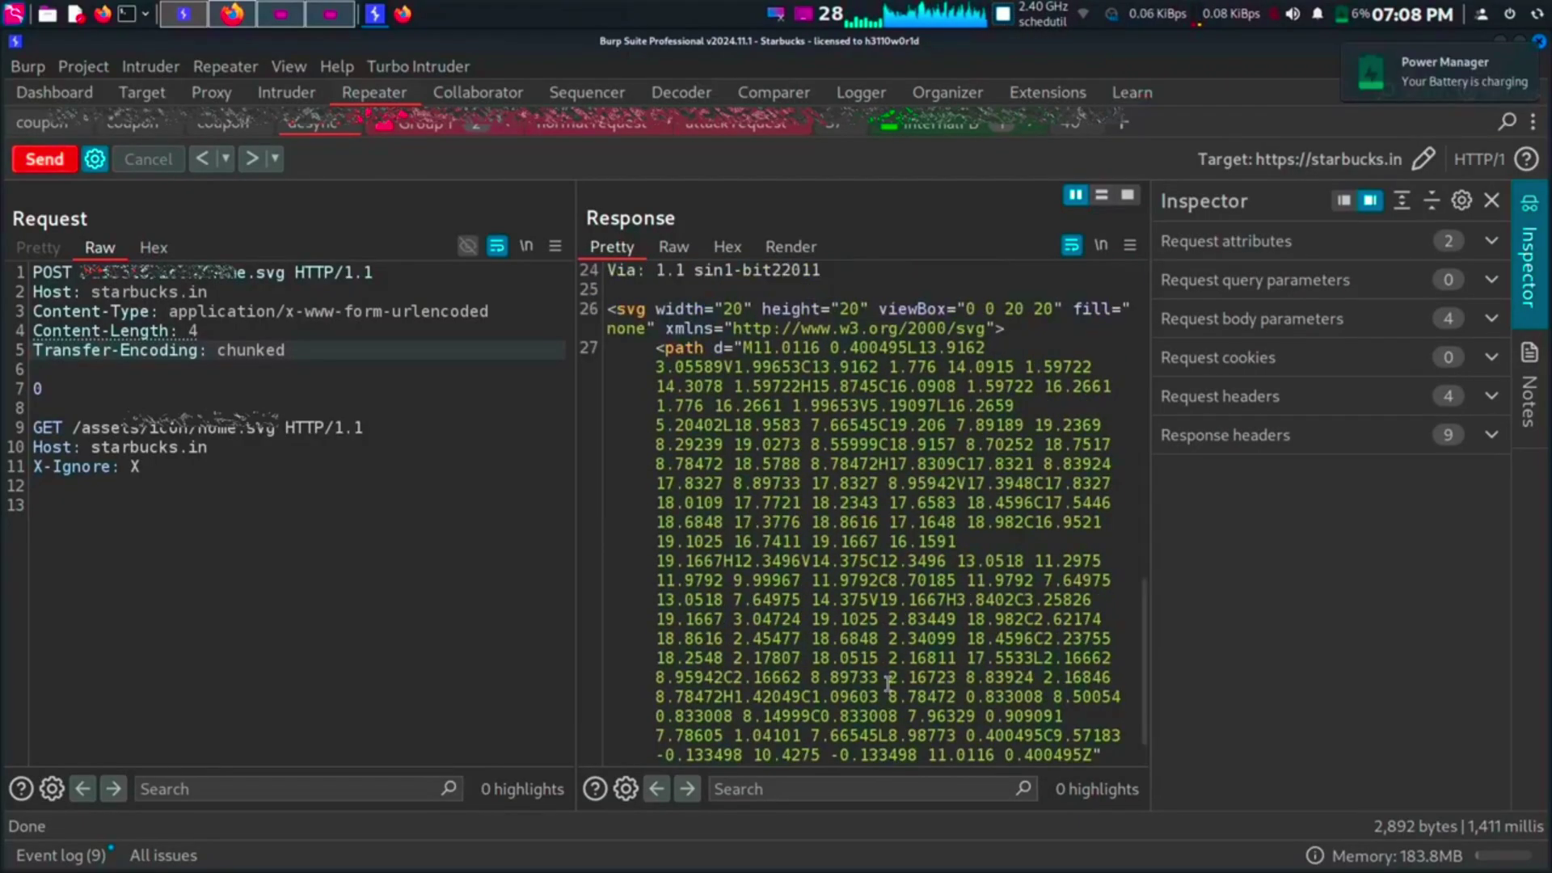
pyautogui.scroll(4, 886, 687)
pyautogui.scroll(2, 886, 687)
pyautogui.moveTo(755, 436)
pyautogui.mouseDown()
pyautogui.moveTo(606, 419)
pyautogui.moveTo(607, 403)
pyautogui.mouseUp()
pyautogui.click(727, 485)
pyautogui.scroll(5, 849, 546)
pyautogui.scroll(-4, 860, 546)
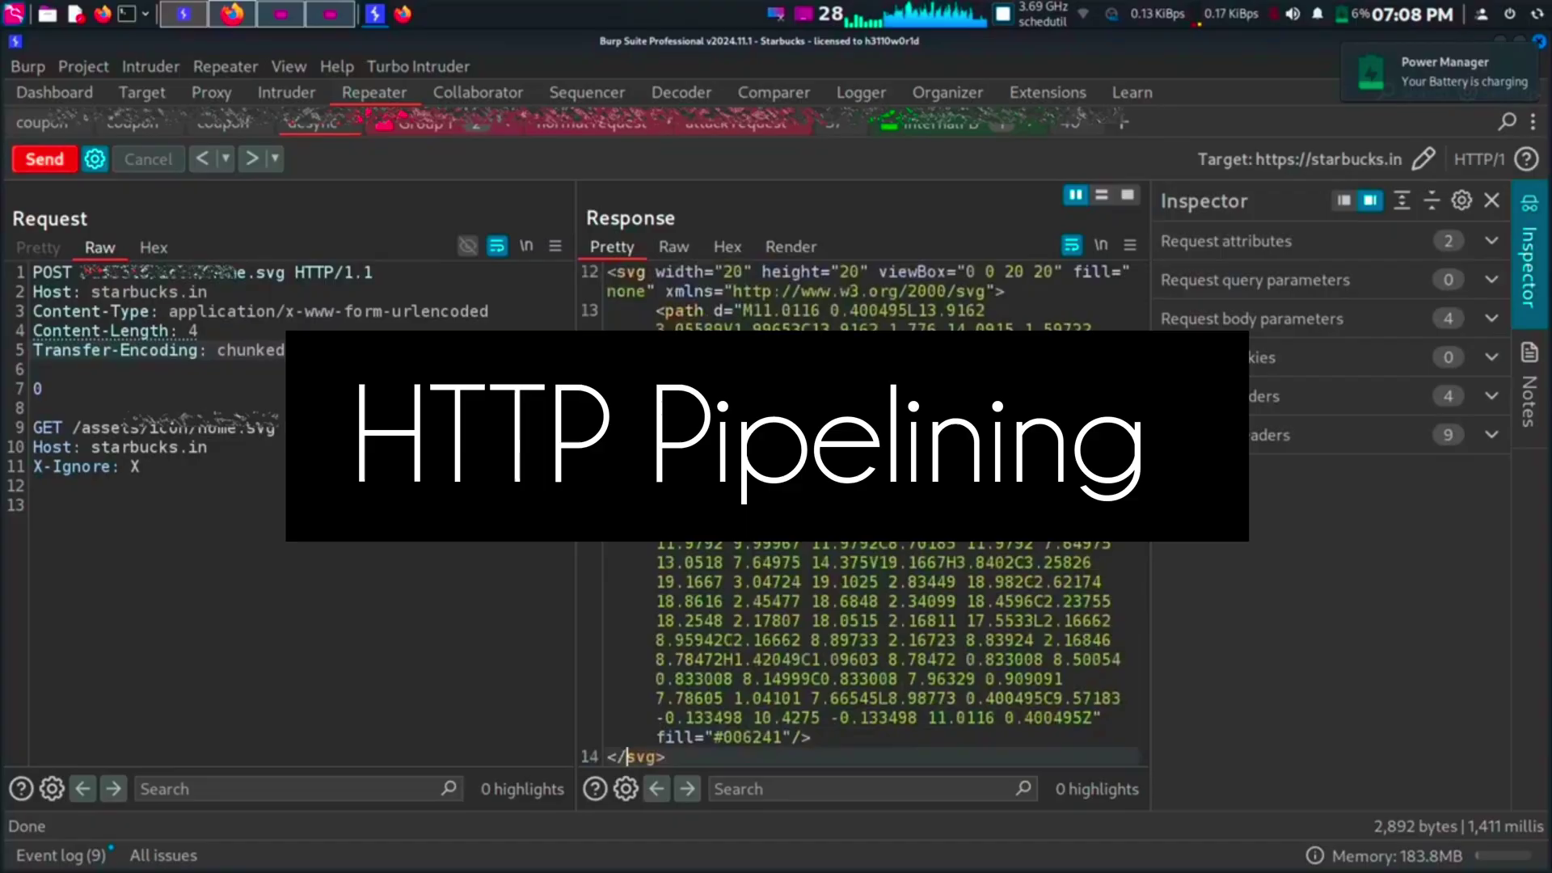
pyautogui.scroll(-7, 861, 546)
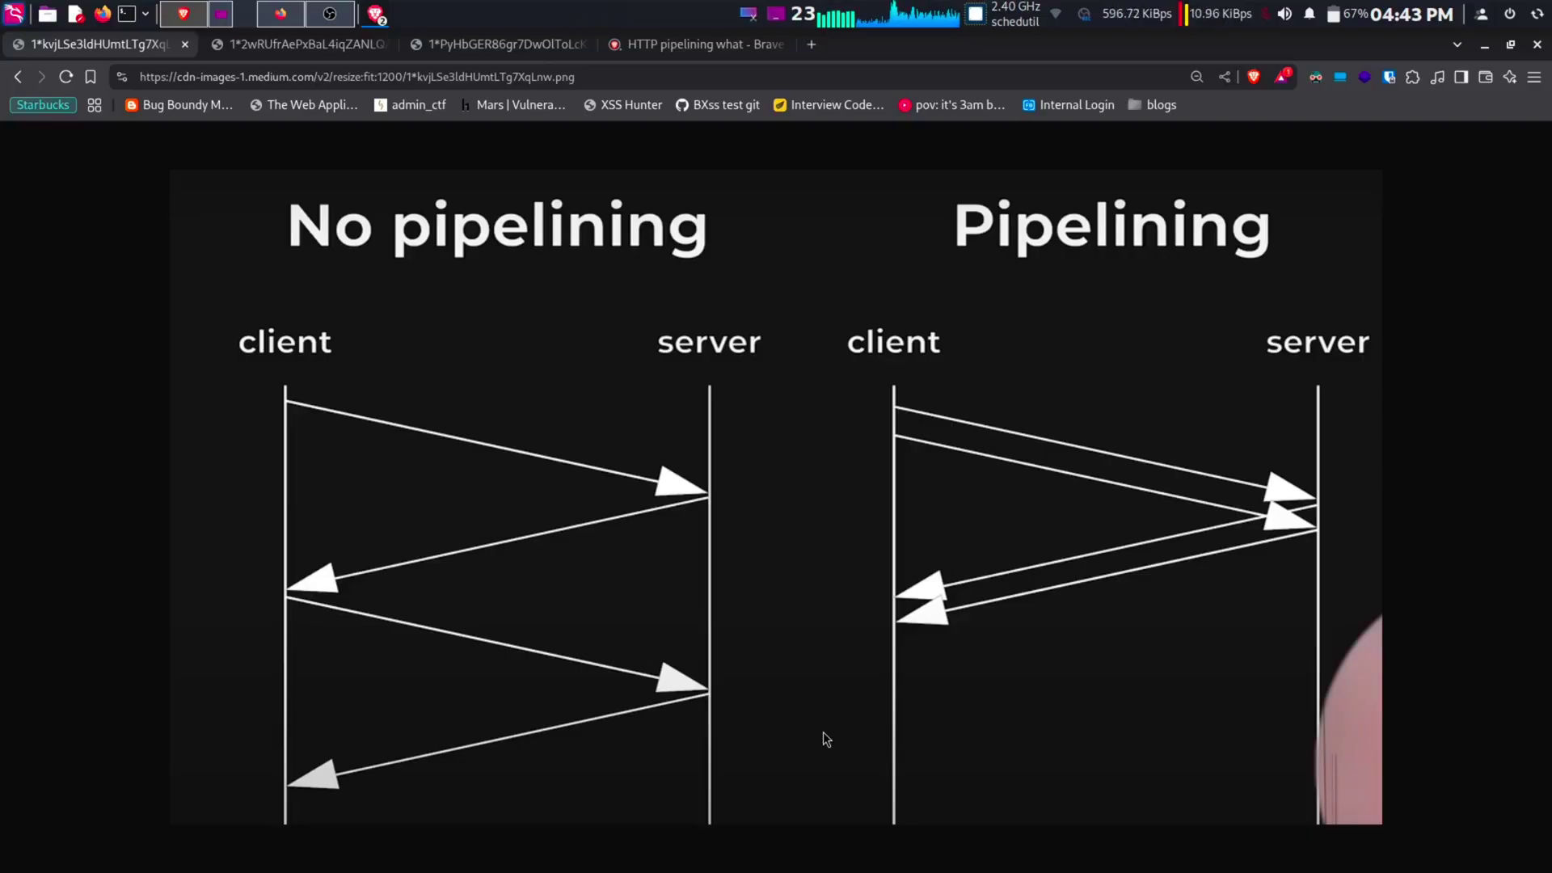
# Show the screenshot of the chained HEAD requests to starbucks.in answered by two 200 OKs
pyautogui.hotkey('ctrl', 'Tab')
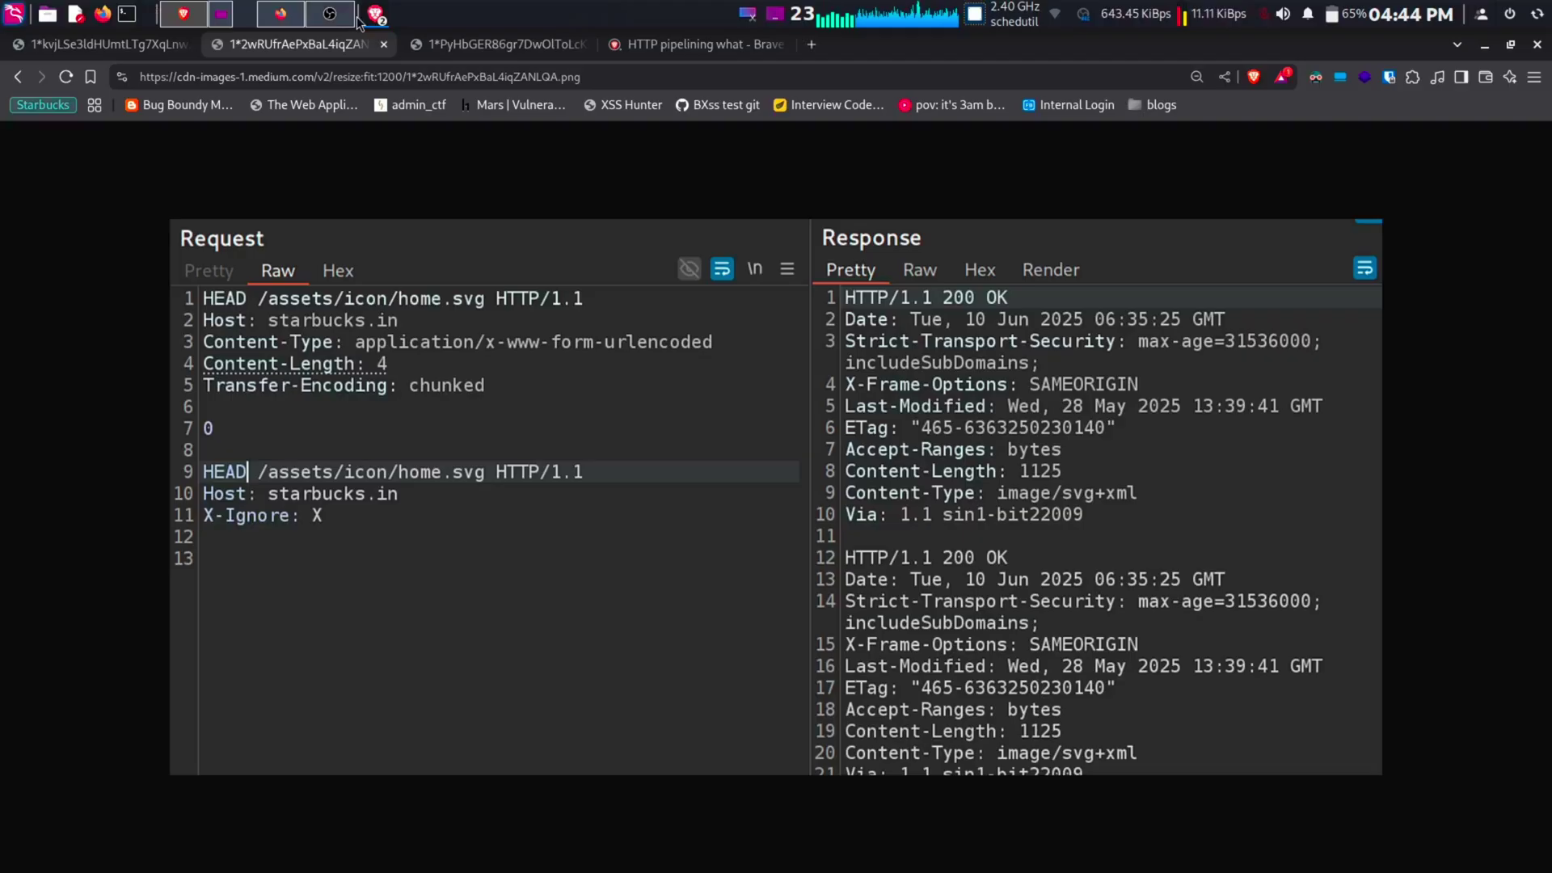
pyautogui.click(495, 45)
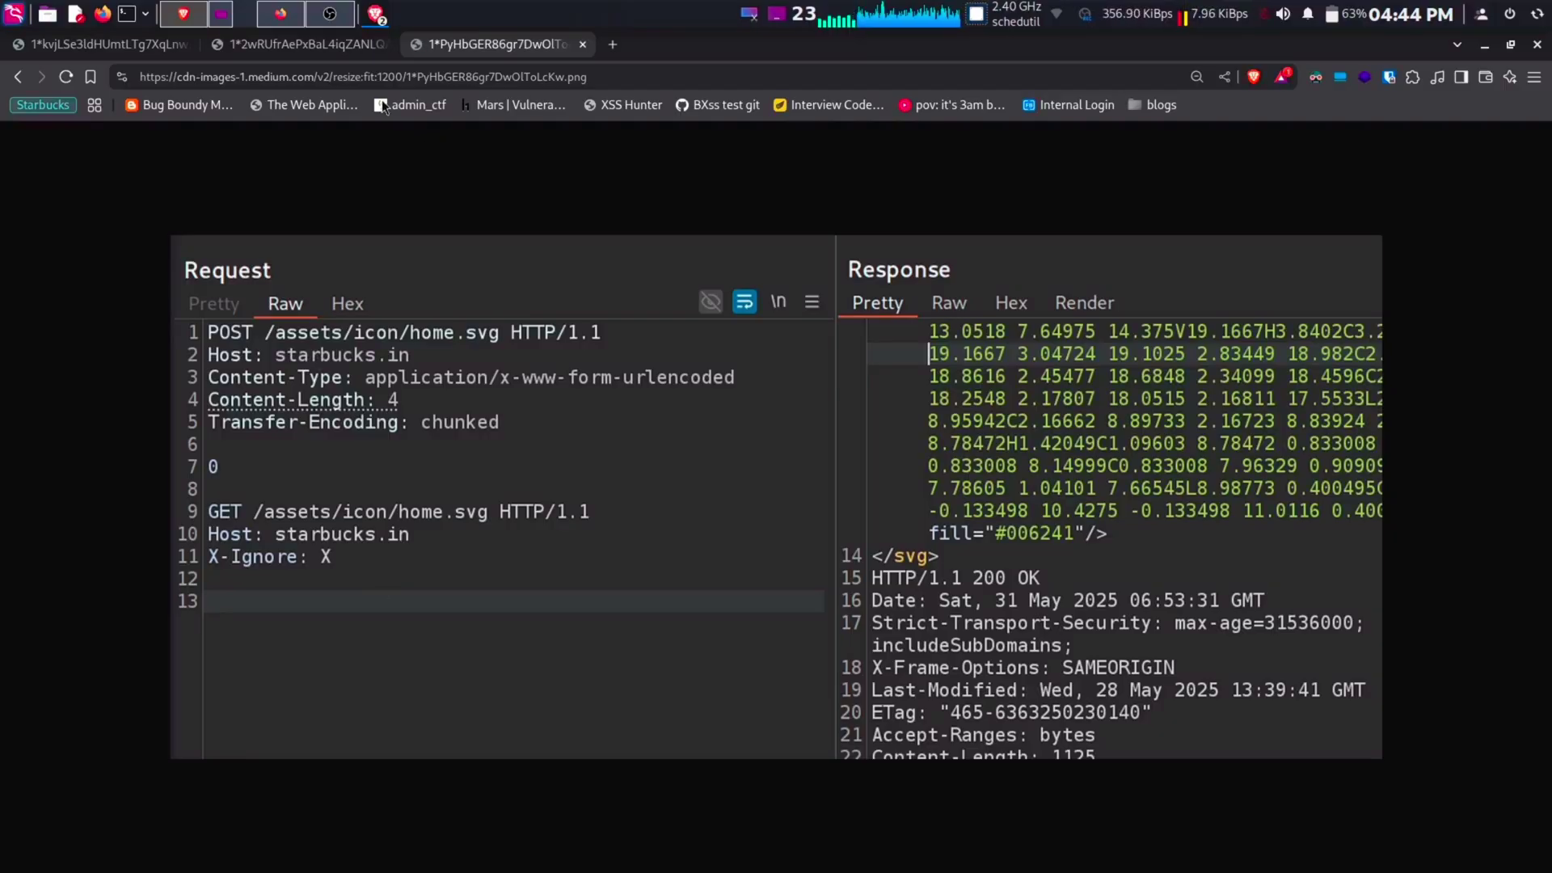
pyautogui.click(353, 49)
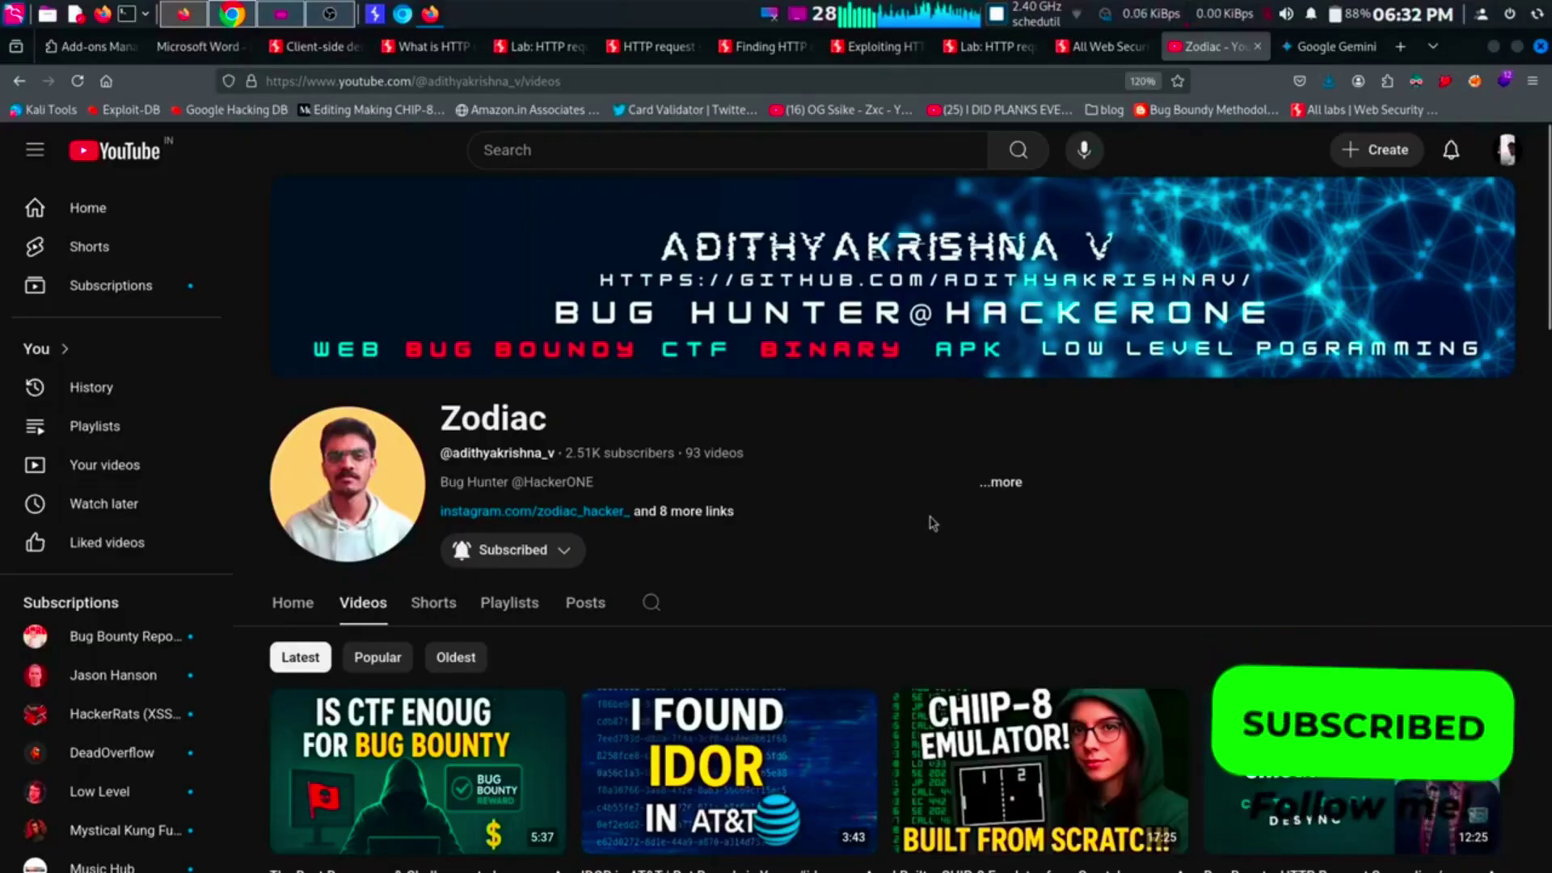
pyautogui.scroll(-5, 931, 523)
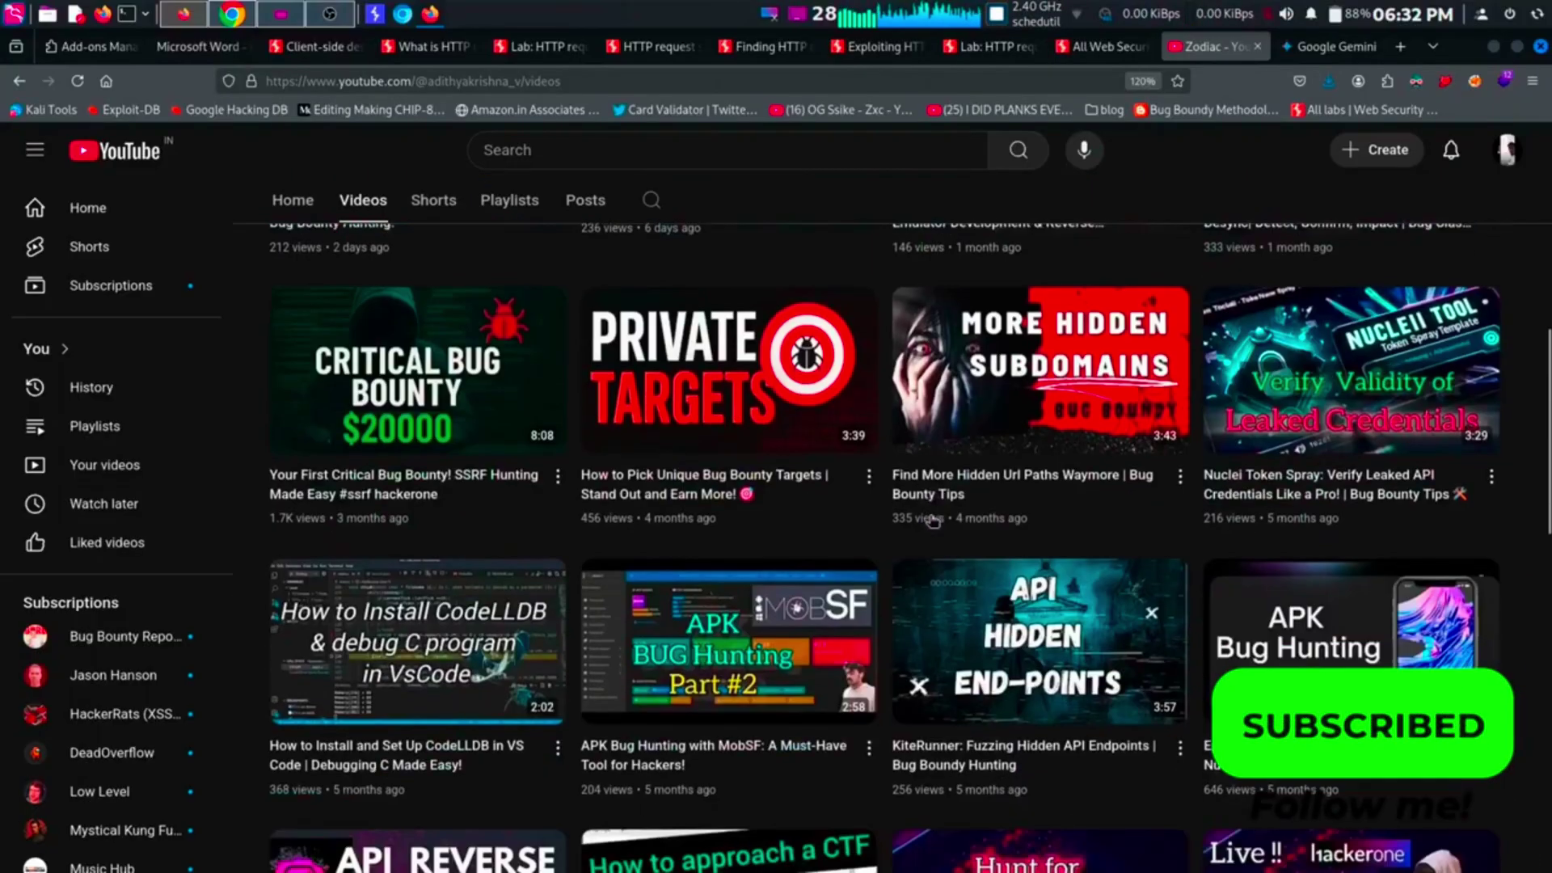
pyautogui.scroll(-3, 931, 523)
pyautogui.scroll(-3, 931, 523)
pyautogui.scroll(-3, 931, 522)
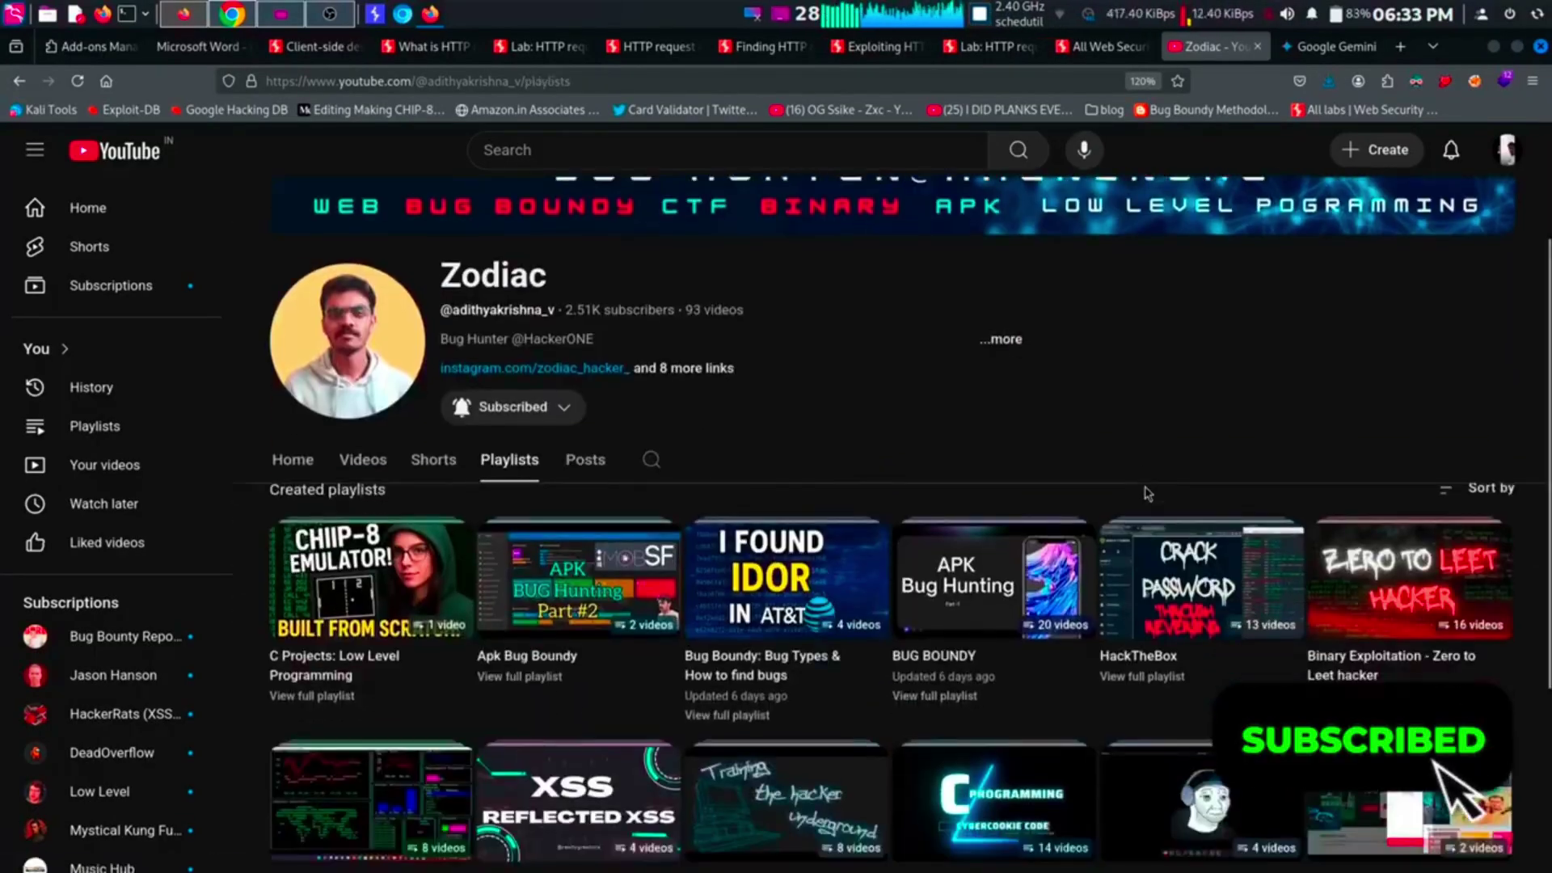
pyautogui.scroll(-1, 1146, 491)
pyautogui.scroll(-2, 1146, 494)
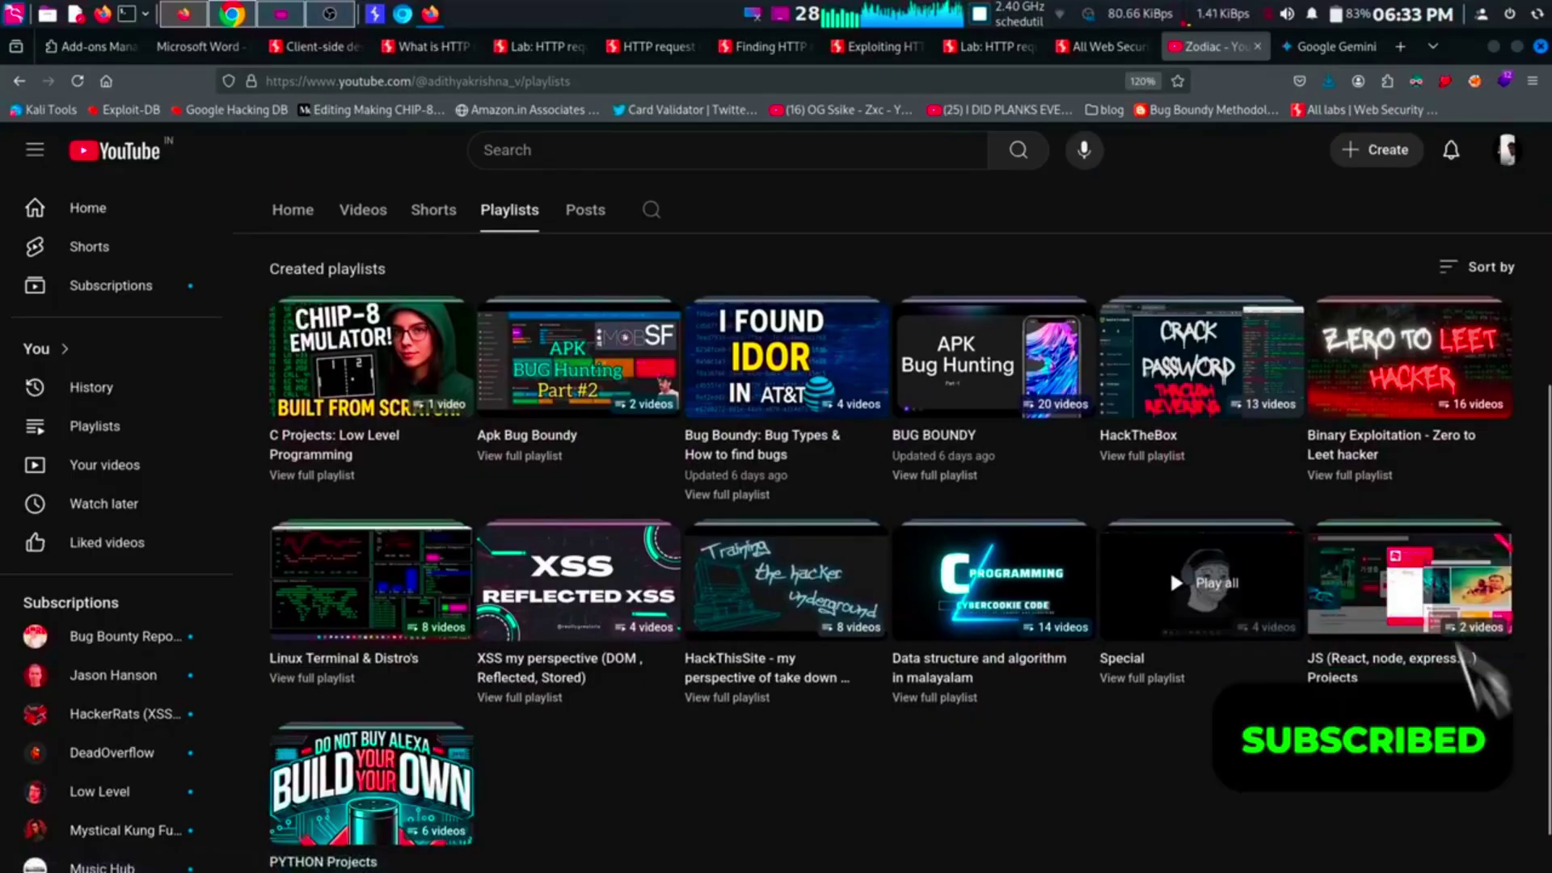